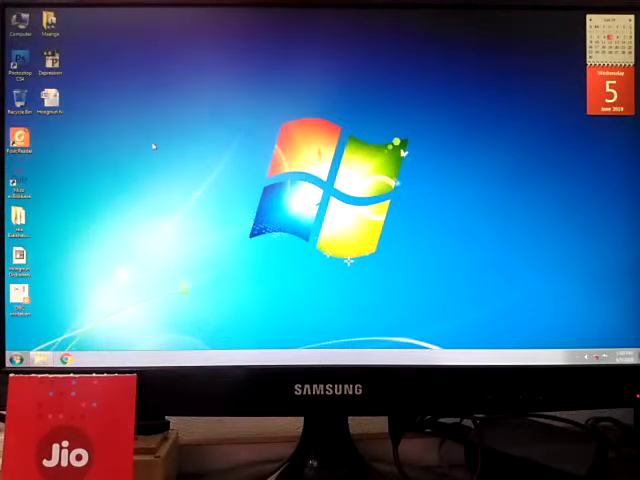
Select the Hringnun hi poem document icon on the desktop
{"action": "left_click", "coordinate": [50, 100]}
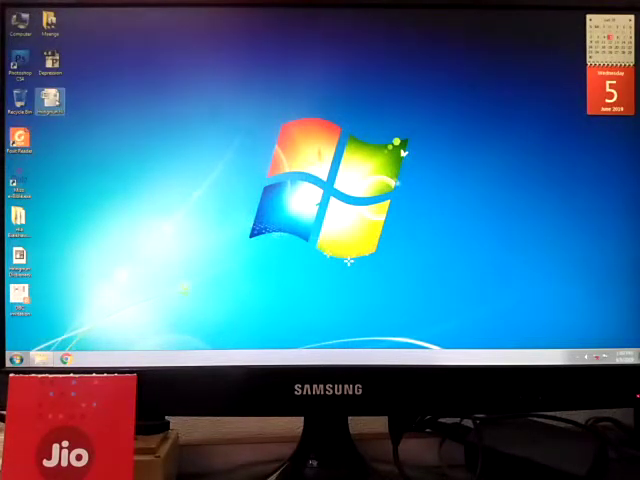
Open Hringnun hi, choose a Pages print range, and review the HP LaserJet 1020 properties
{"action": "double_click", "coordinate": [50, 100]}
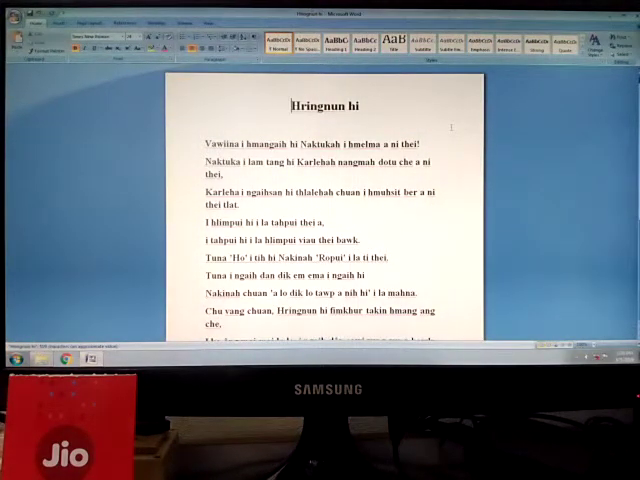
{"action": "key", "text": "ctrl+p"}
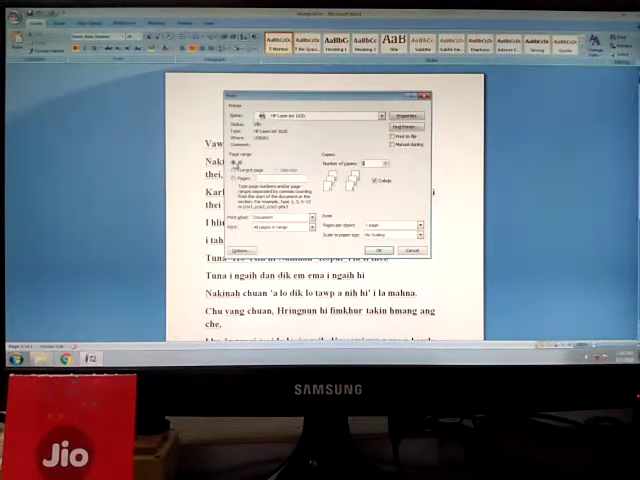
{"action": "left_click", "coordinate": [236, 170]}
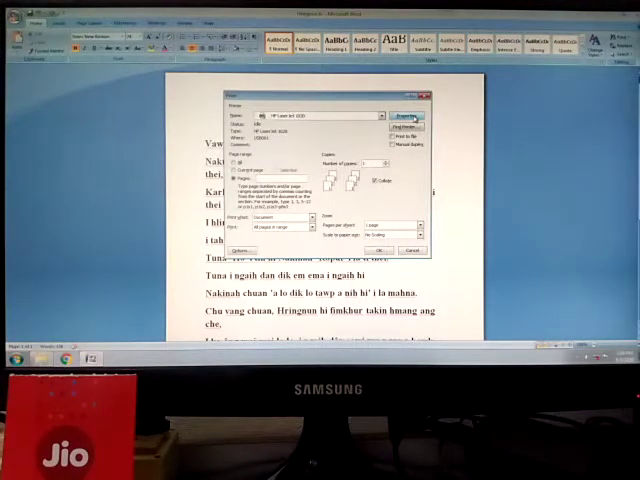
{"action": "left_click", "coordinate": [407, 116]}
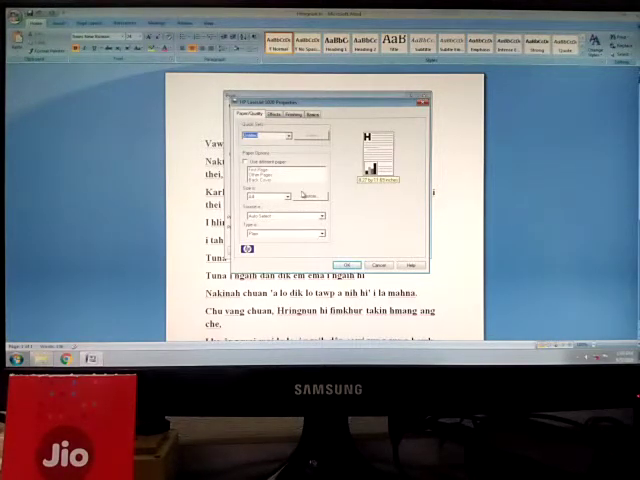
{"action": "left_click", "coordinate": [348, 265]}
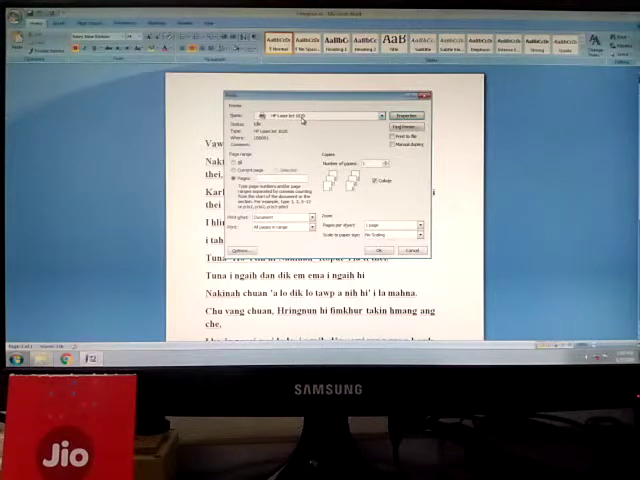
Choose Foxit Reader PDF Printer and set its layout orientation to portrait
{"action": "left_click", "coordinate": [381, 117]}
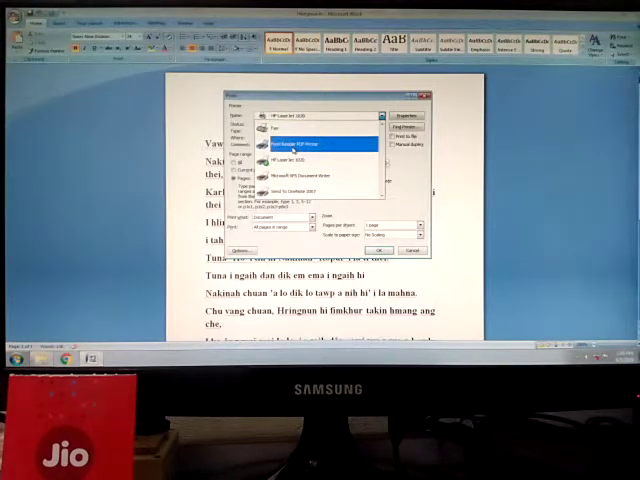
{"action": "left_click", "coordinate": [293, 146]}
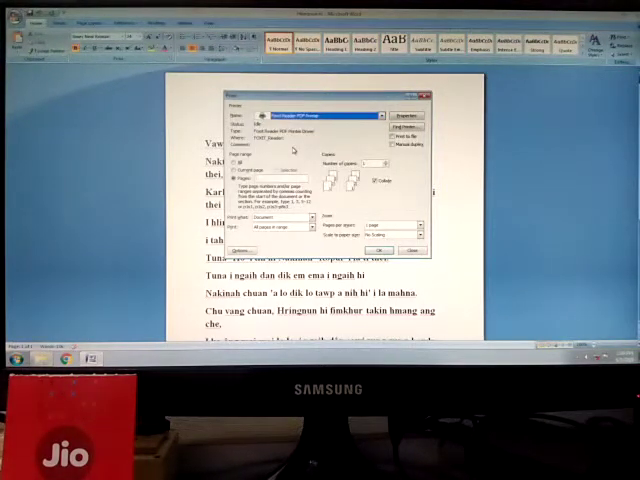
{"action": "left_click", "coordinate": [406, 116]}
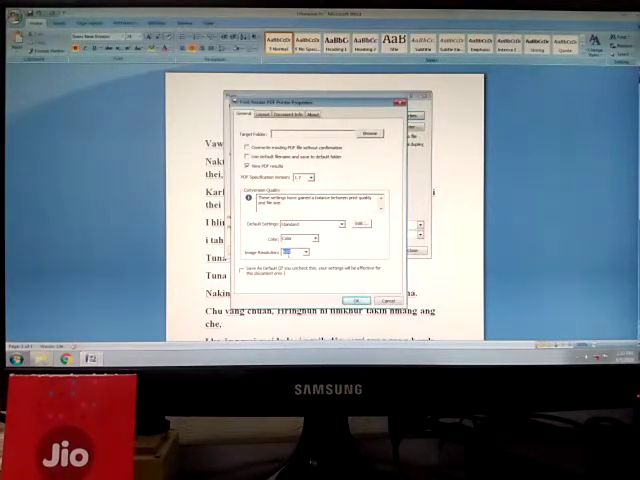
{"action": "left_click", "coordinate": [262, 114]}
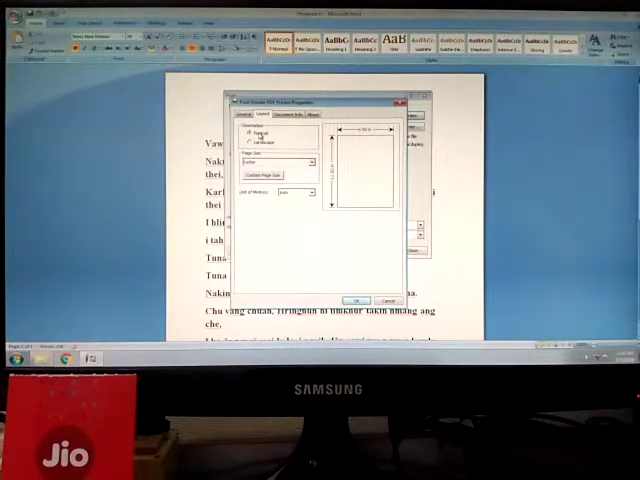
{"action": "left_click", "coordinate": [250, 133]}
Set the Foxit printer's page size to A4 and apply the settings
{"action": "left_click", "coordinate": [313, 163]}
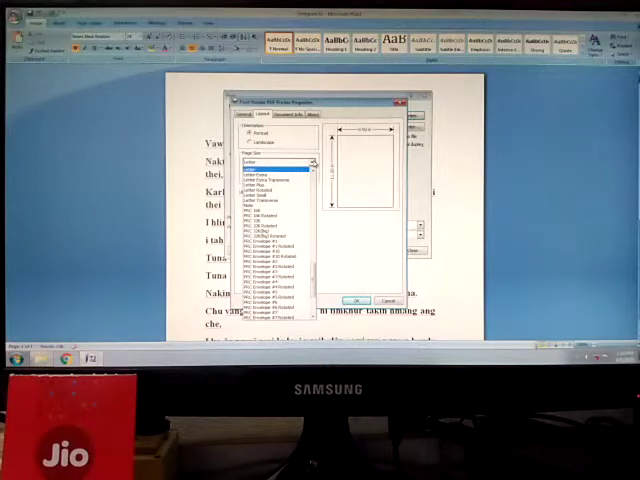
{"action": "left_click", "coordinate": [280, 168]}
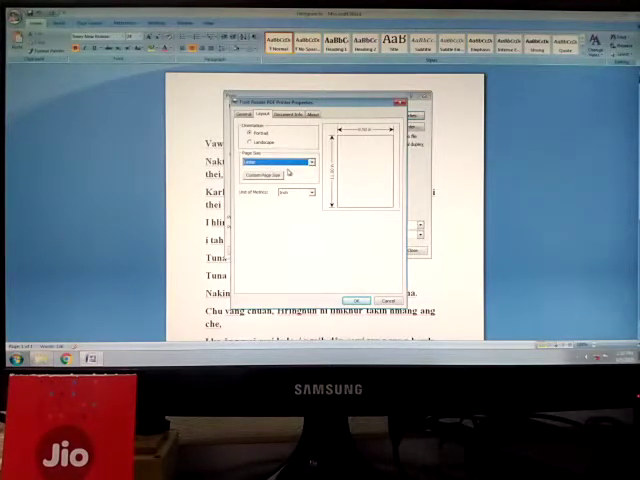
{"action": "left_click", "coordinate": [311, 163]}
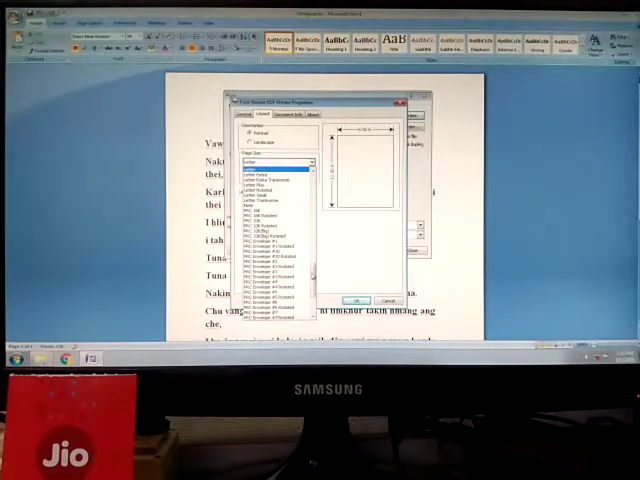
{"action": "scroll", "coordinate": [280, 240], "scroll_direction": "down", "scroll_amount": 5}
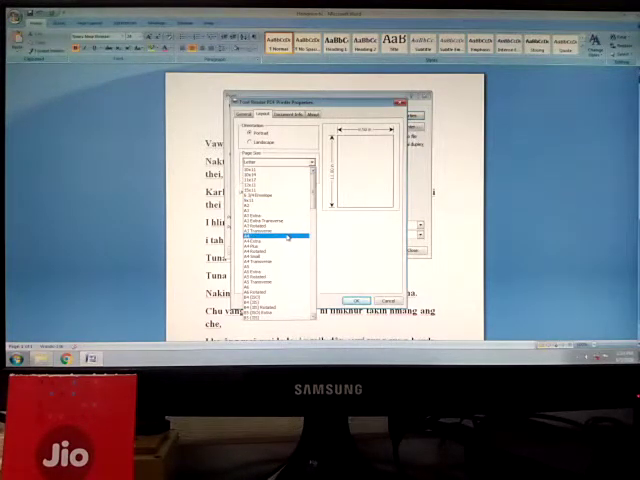
{"action": "left_click", "coordinate": [283, 218]}
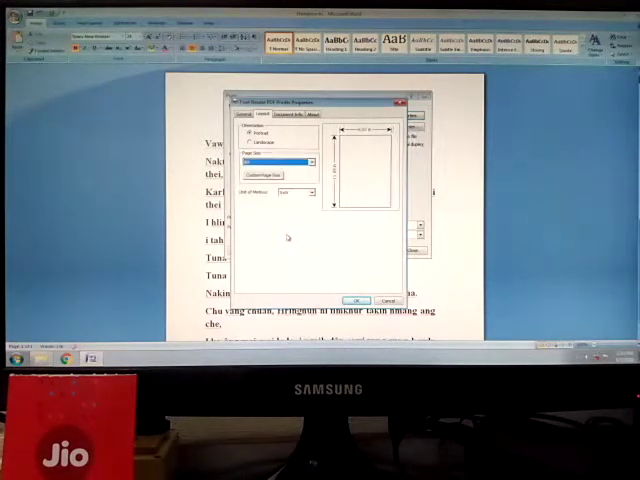
{"action": "left_click", "coordinate": [356, 300]}
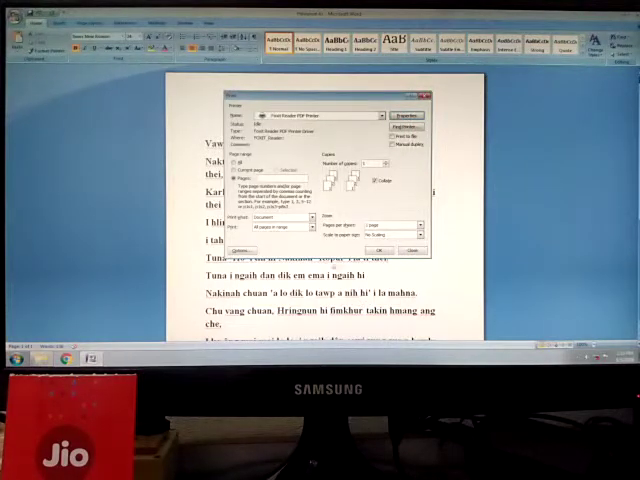
Print the poem past the page range warning and save the PDF to the desktop
{"action": "left_click", "coordinate": [382, 250]}
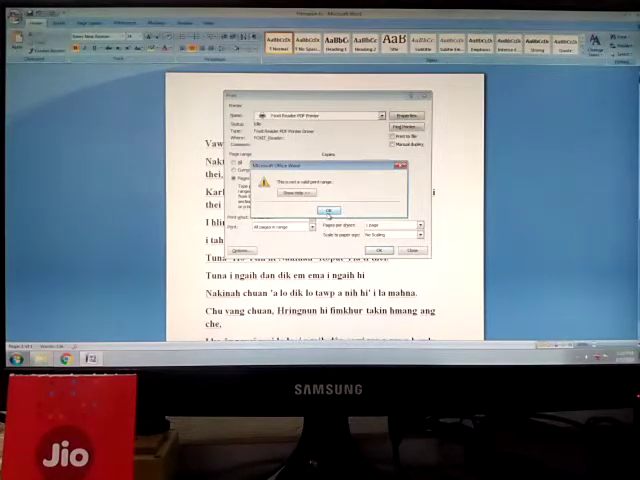
{"action": "left_click", "coordinate": [330, 211]}
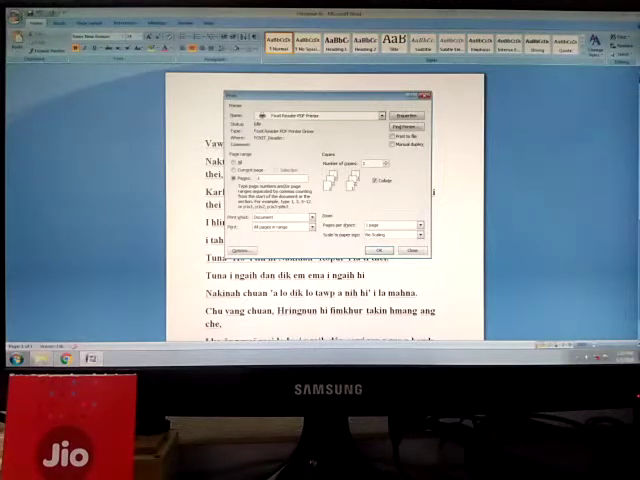
{"action": "left_click", "coordinate": [380, 250]}
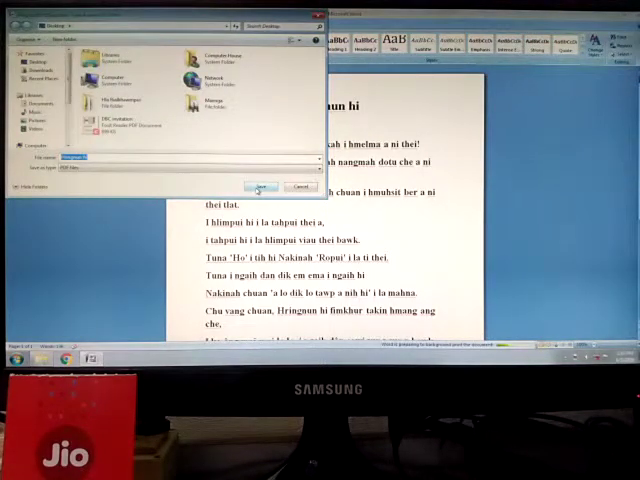
{"action": "left_click", "coordinate": [258, 189]}
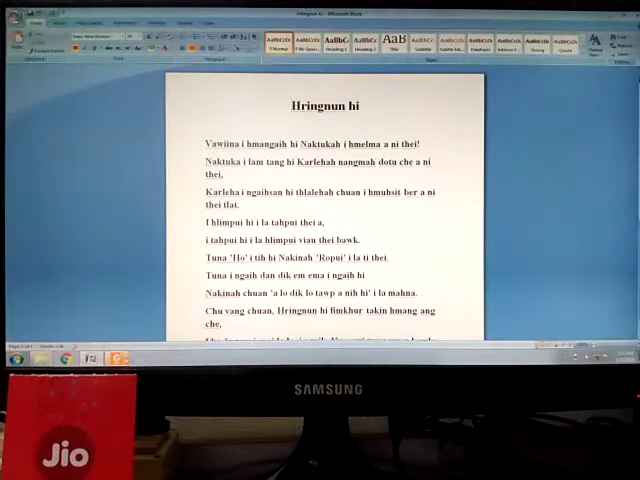
{"action": "key", "text": "alt+Tab"}
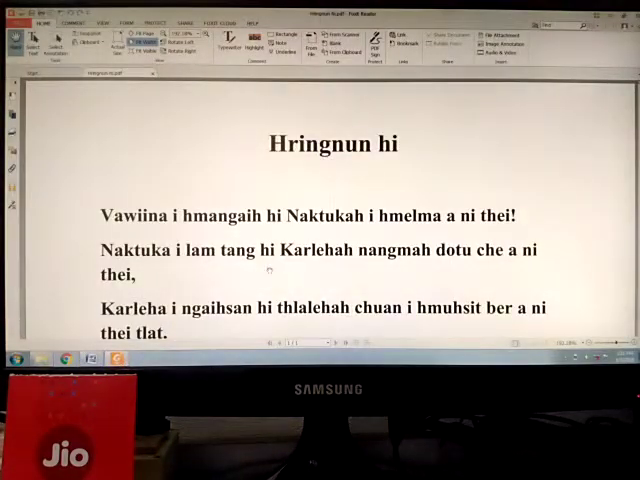
{"action": "scroll", "coordinate": [330, 220], "scroll_direction": "down", "scroll_amount": 3}
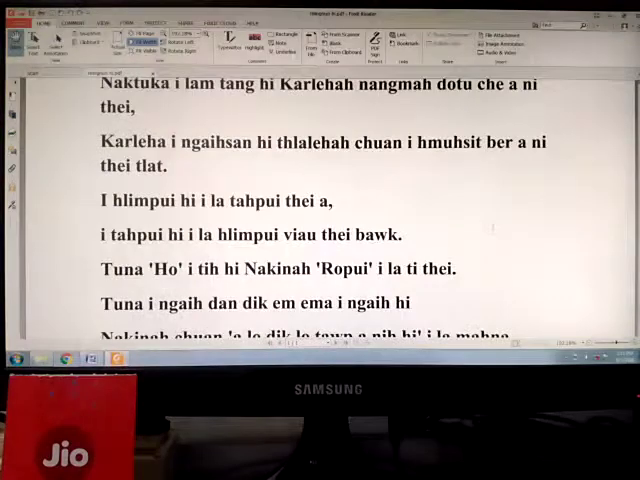
{"action": "scroll", "coordinate": [330, 220], "scroll_direction": "down", "scroll_amount": 3}
{"action": "scroll", "coordinate": [330, 220], "scroll_direction": "down", "scroll_amount": 3}
{"action": "scroll", "coordinate": [330, 220], "scroll_direction": "up", "scroll_amount": 5}
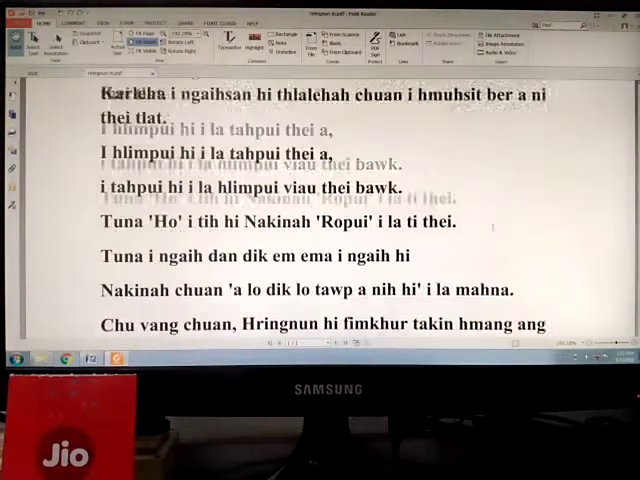
{"action": "scroll", "coordinate": [330, 220], "scroll_direction": "up", "scroll_amount": 5}
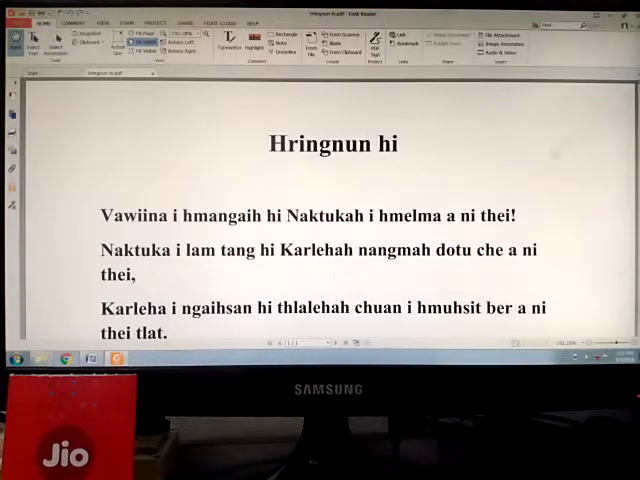